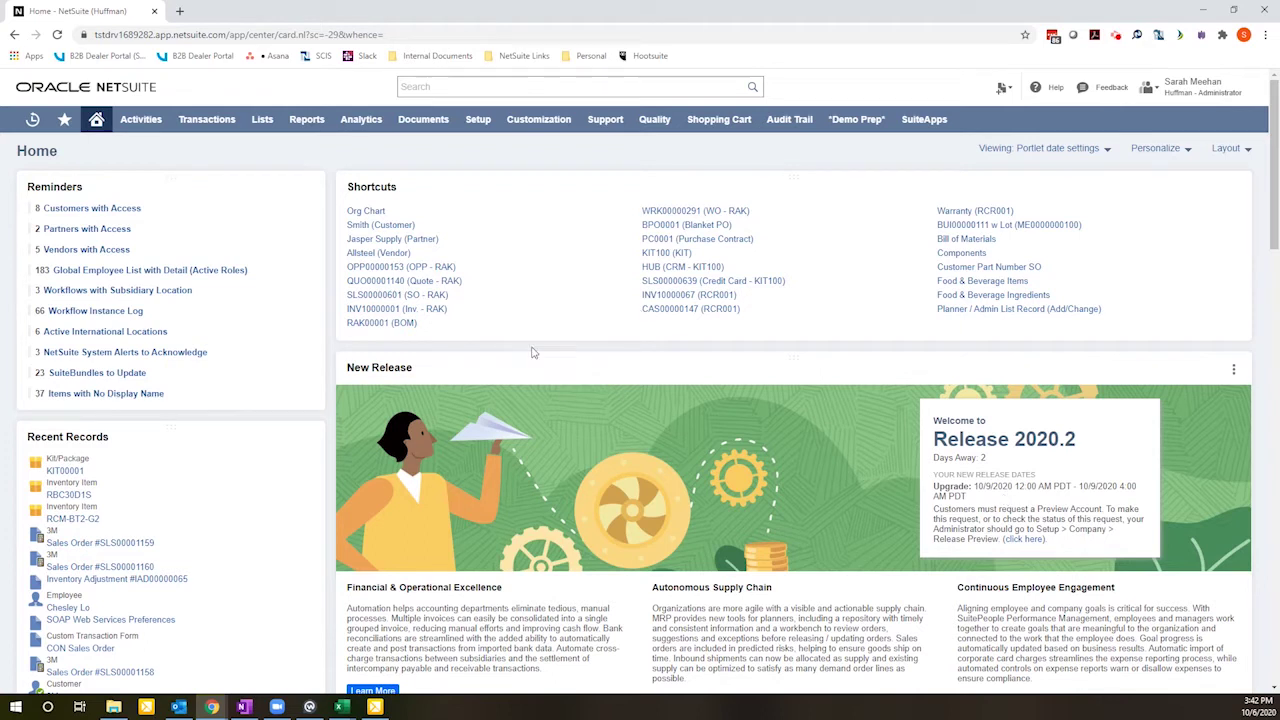
# Open the budget setup form and select Huffman Mfg as the subsidiary
pyautogui.moveTo(217, 130)
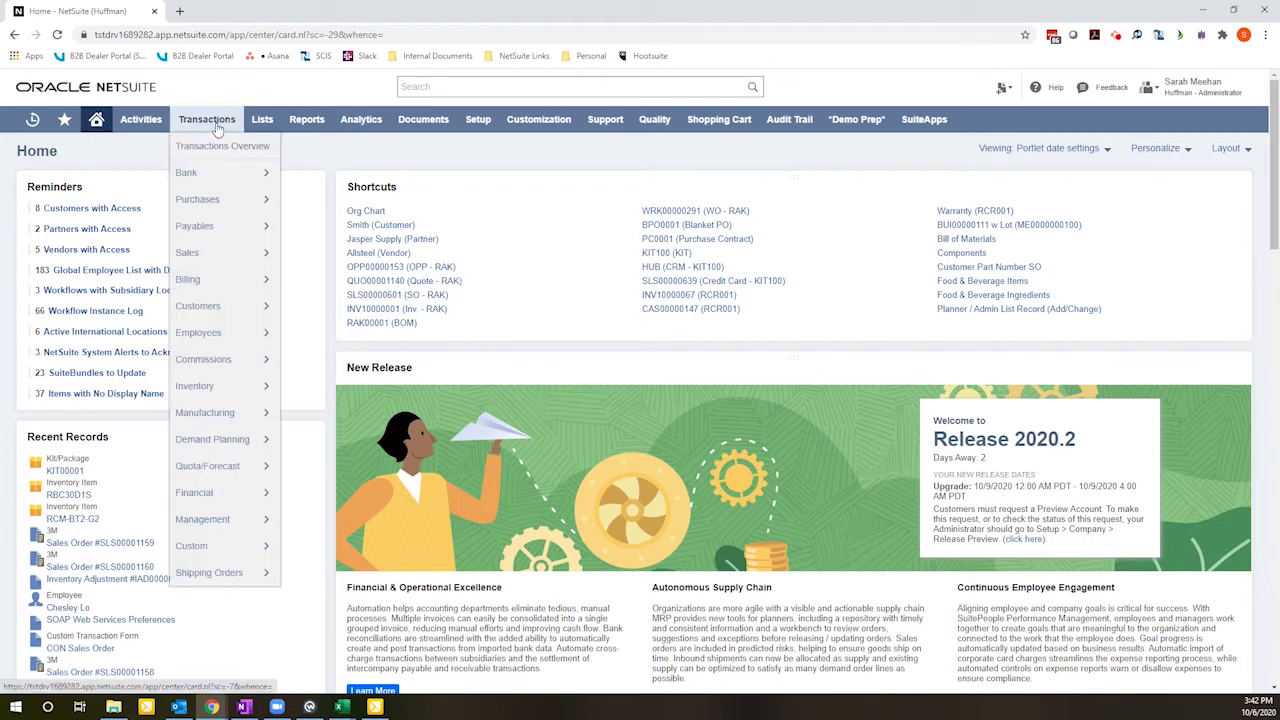
pyautogui.moveTo(252, 496)
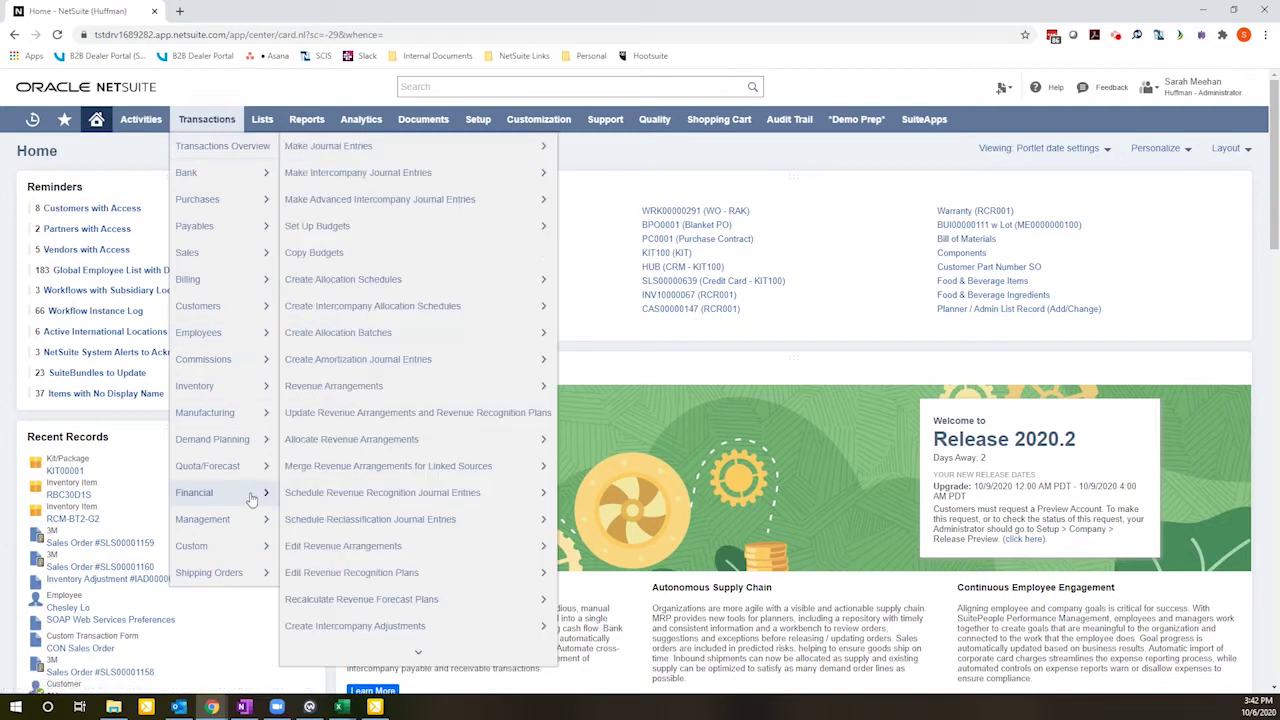
pyautogui.click(375, 229)
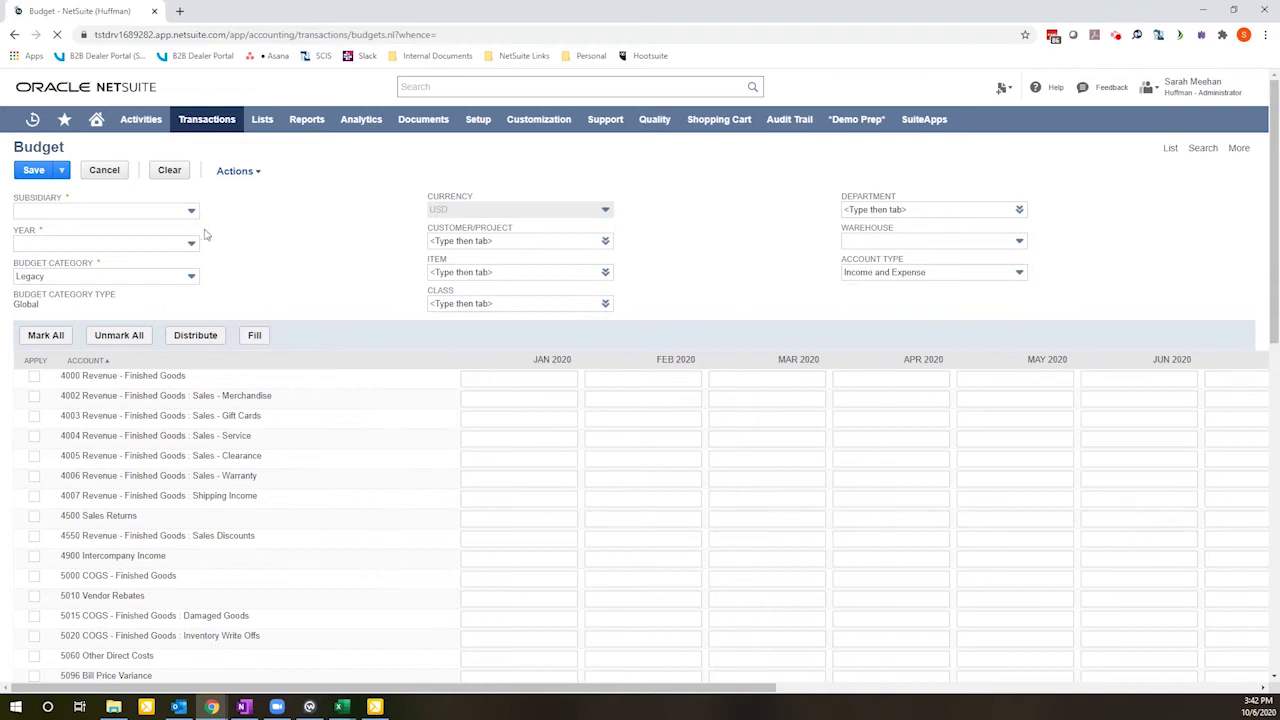
pyautogui.click(154, 213)
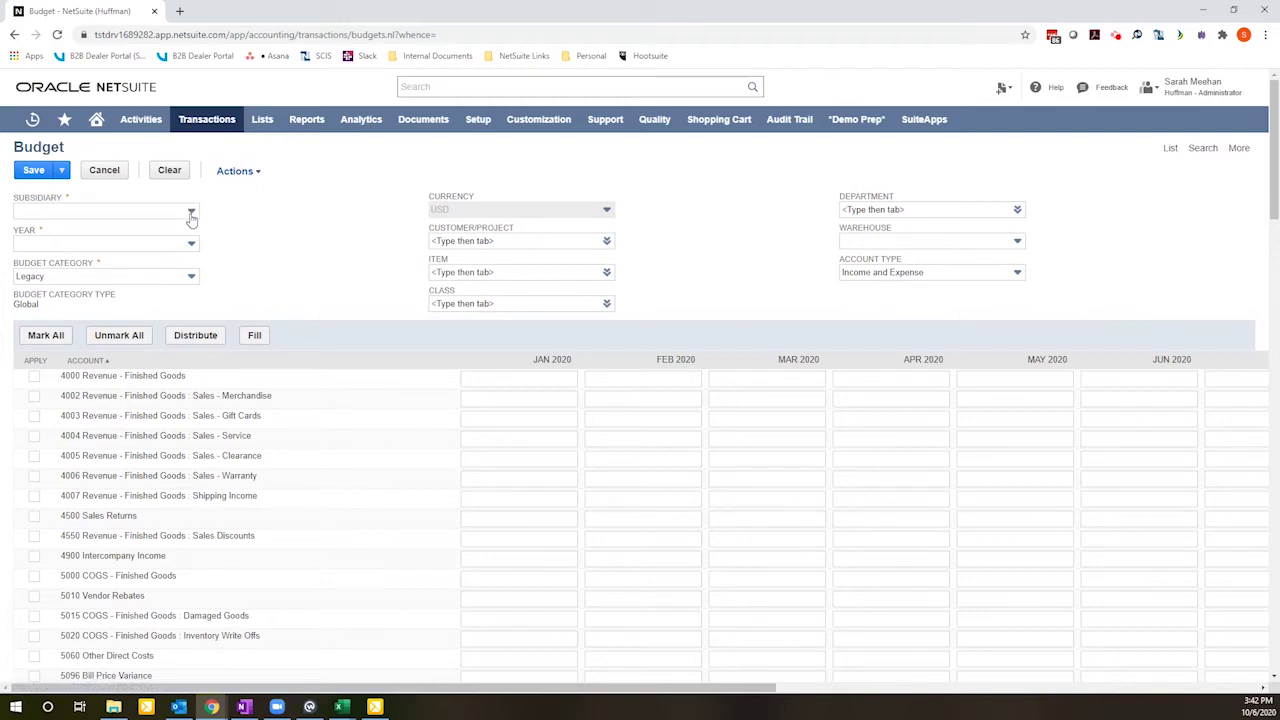
pyautogui.click(191, 218)
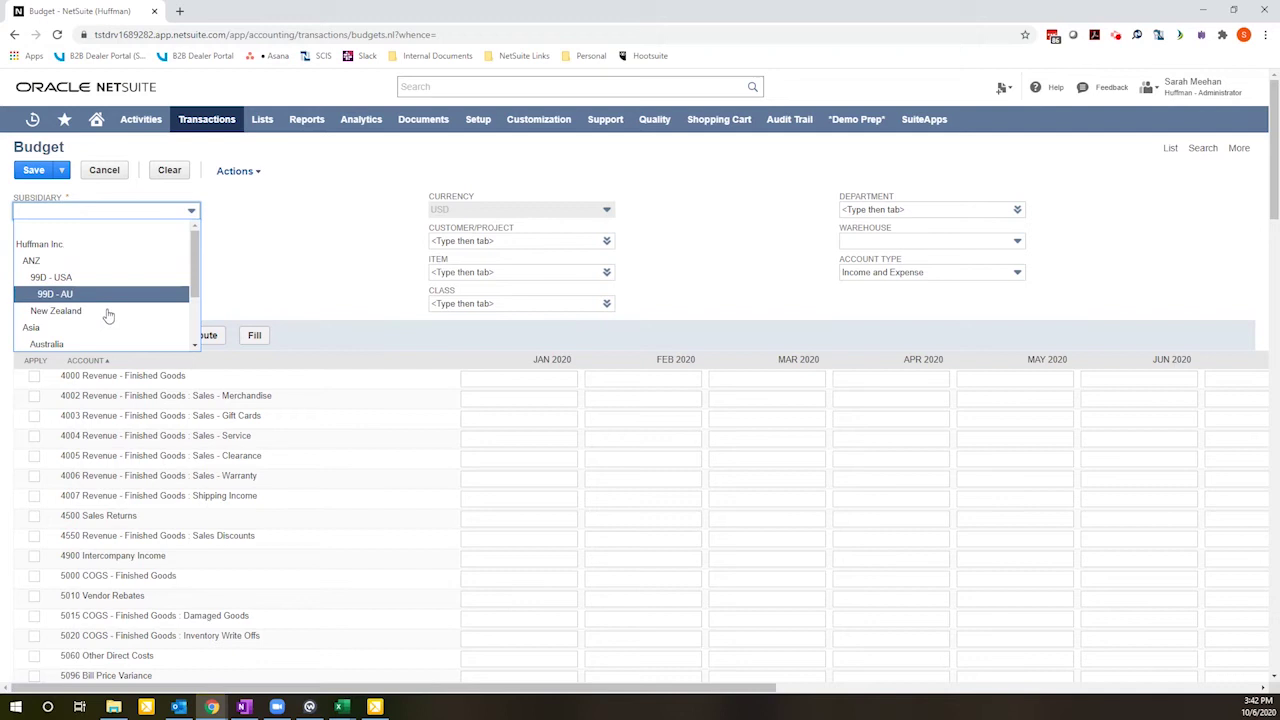
pyautogui.scroll(-2, 108, 316)
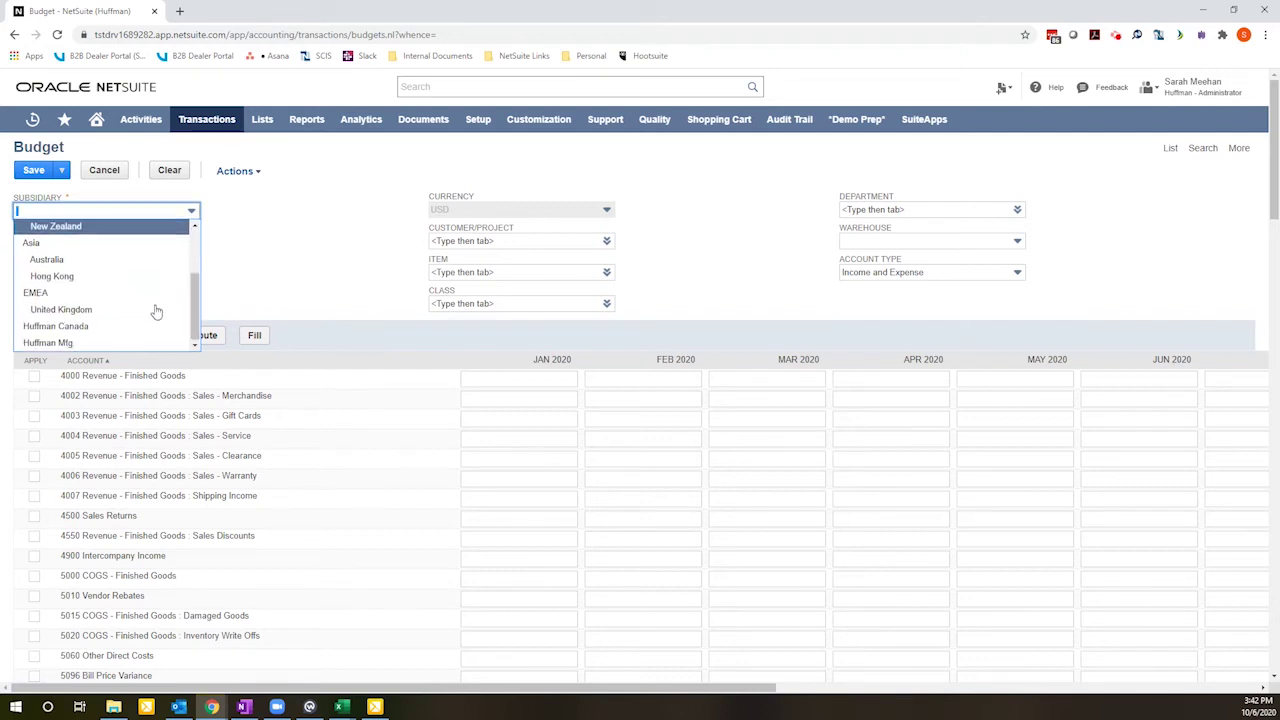
pyautogui.click(70, 345)
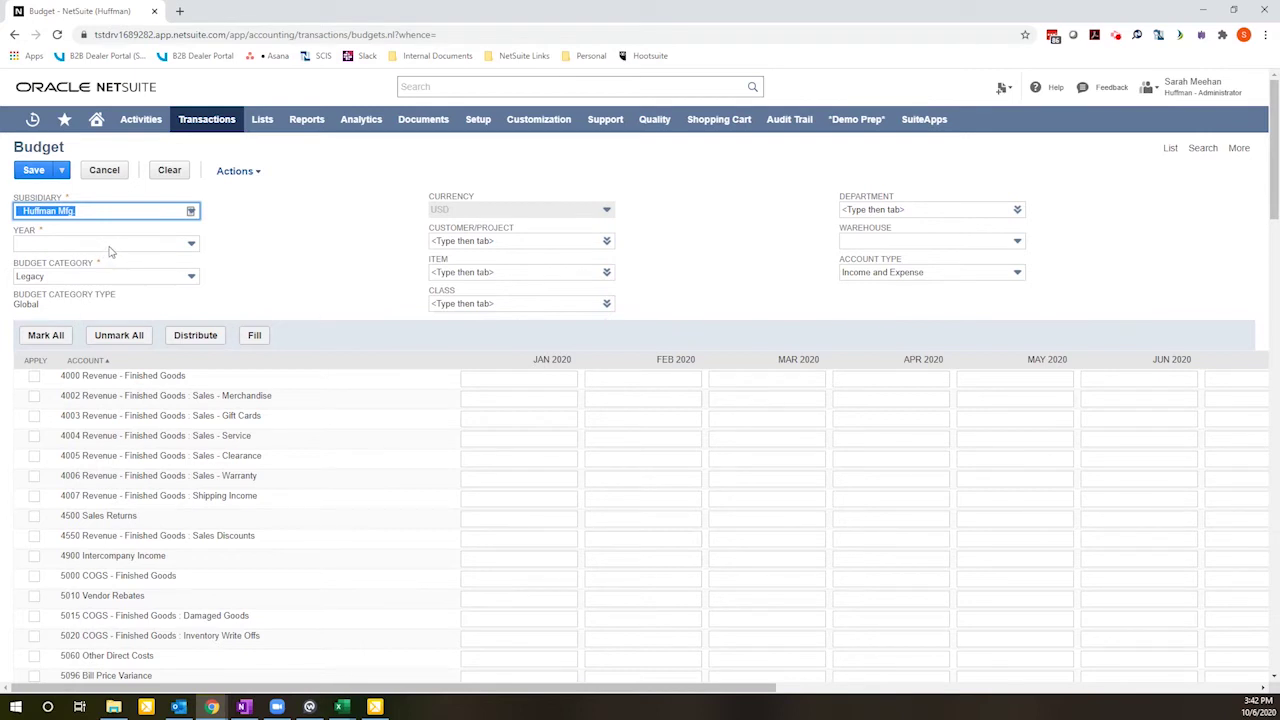
# Set the budget year to FY 2020 and the account type to All
pyautogui.click(110, 245)
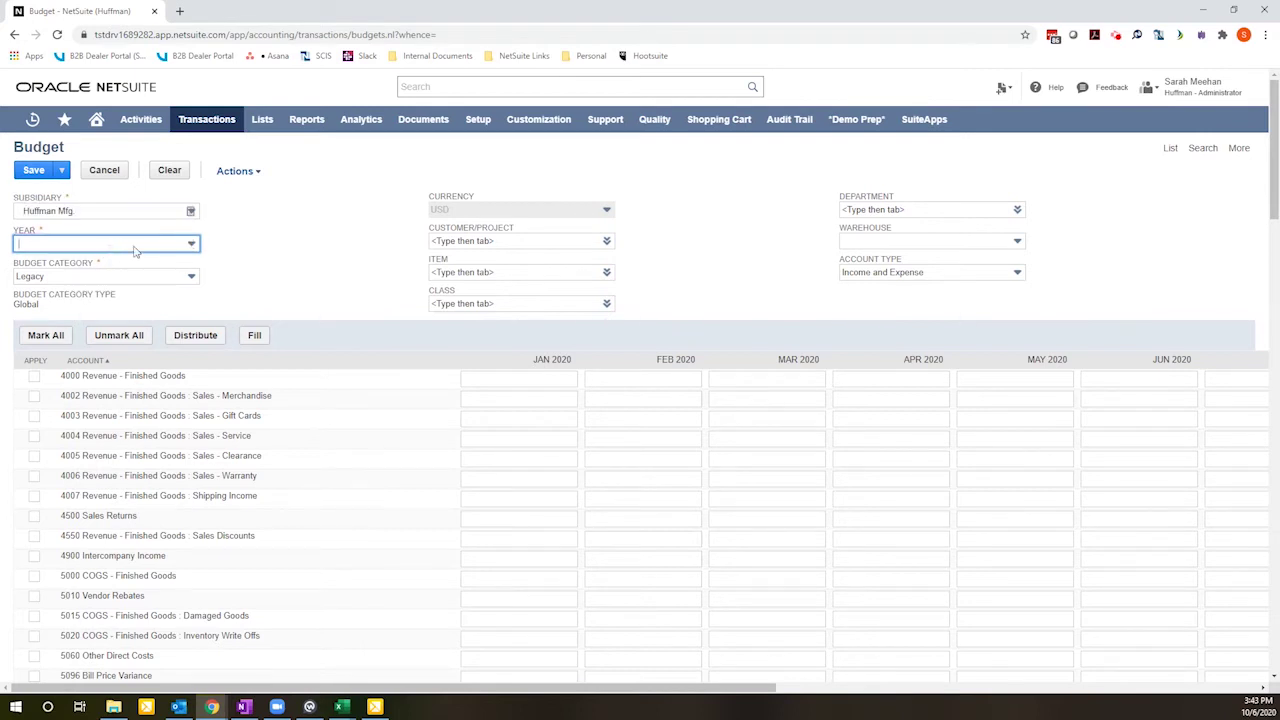
pyautogui.click(191, 244)
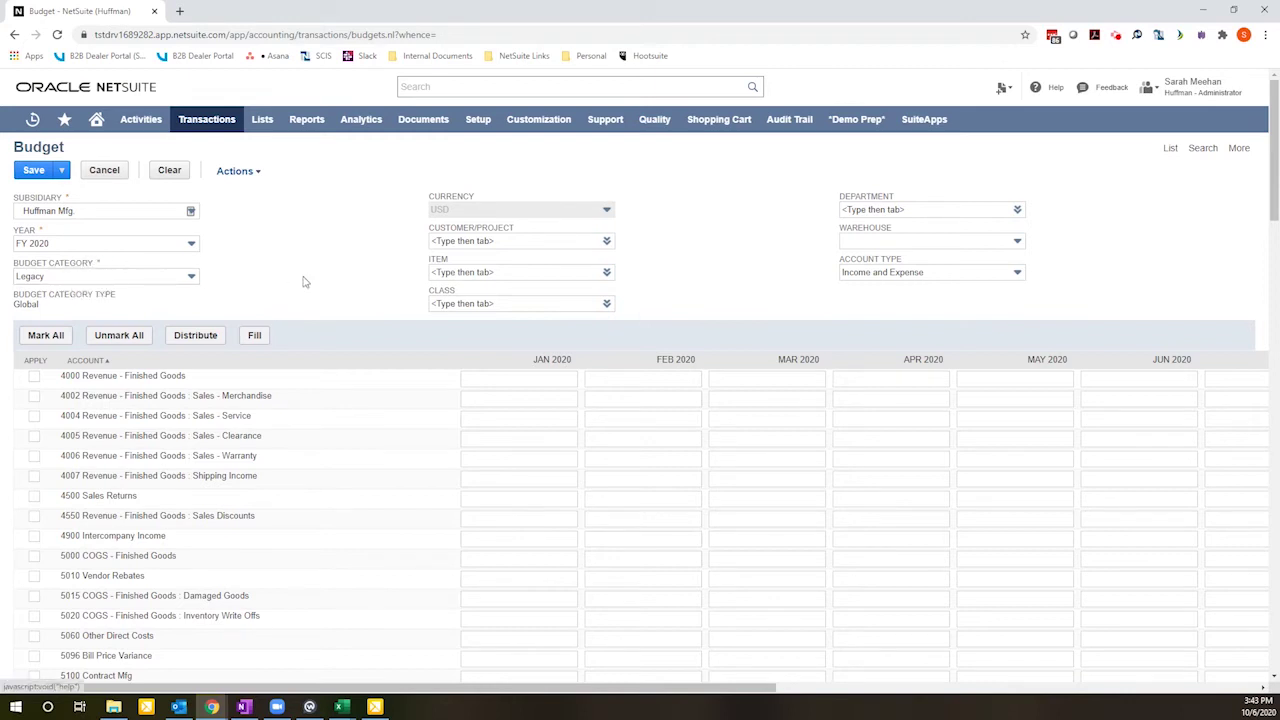
pyautogui.click(490, 306)
pyautogui.click(921, 280)
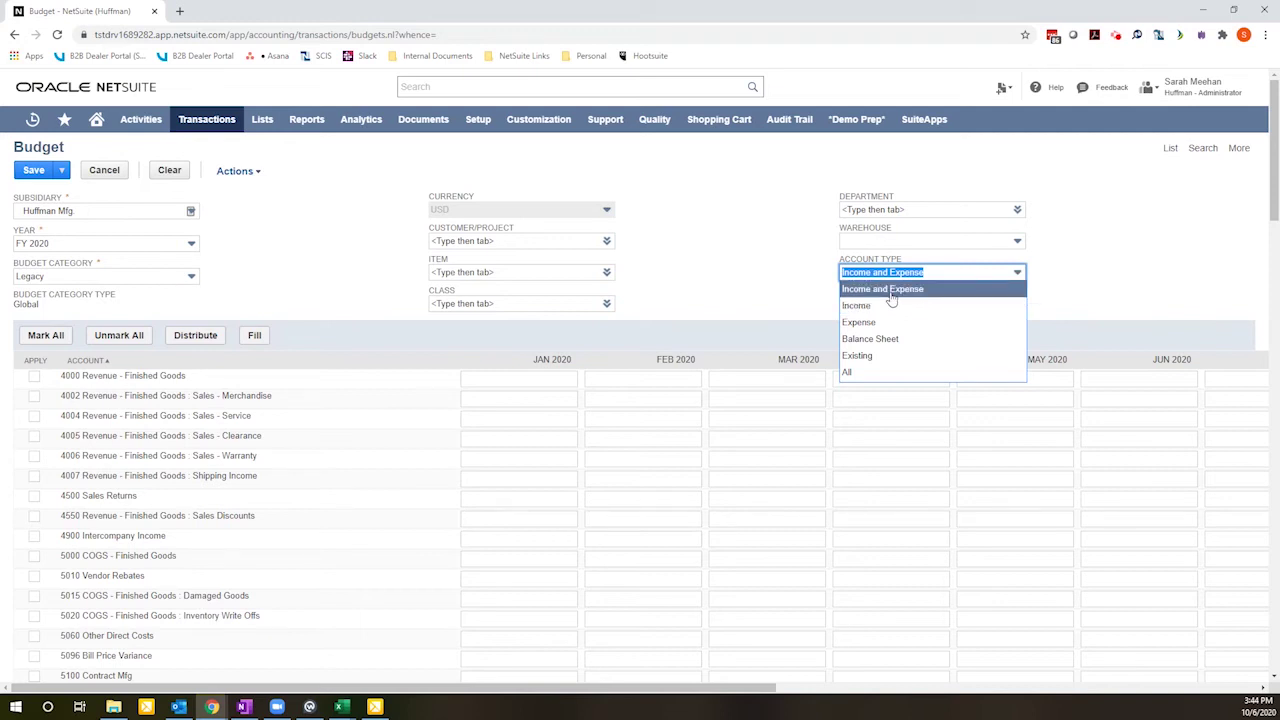
pyautogui.click(886, 373)
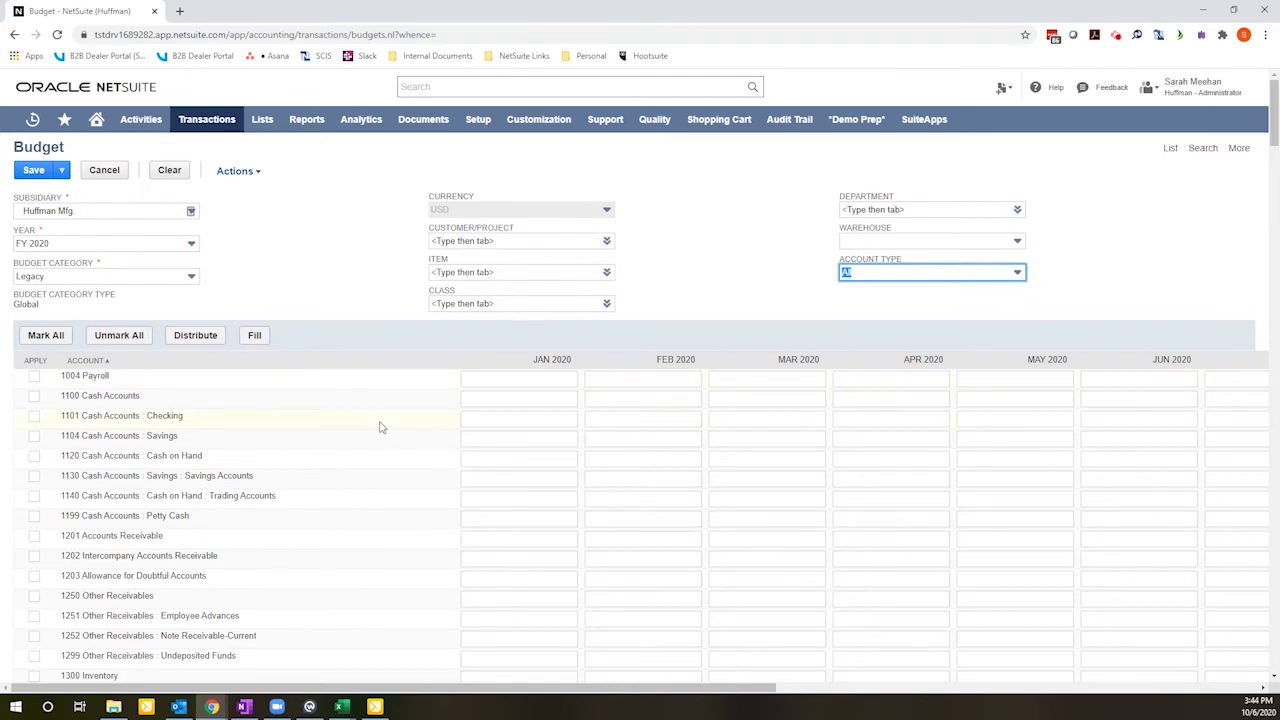
# Mark only the 1004 Payroll account and enter 100,000.00 as its January 2020 amount
pyautogui.click(34, 377)
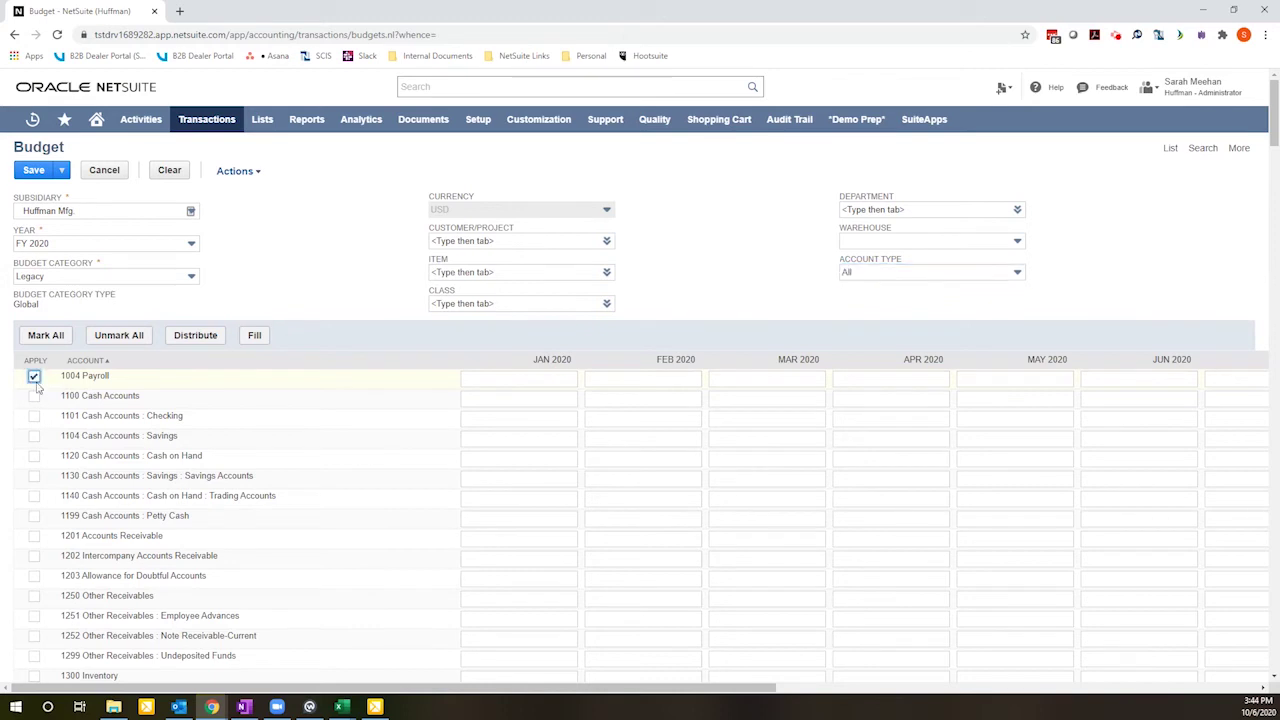
pyautogui.click(35, 398)
pyautogui.click(534, 380)
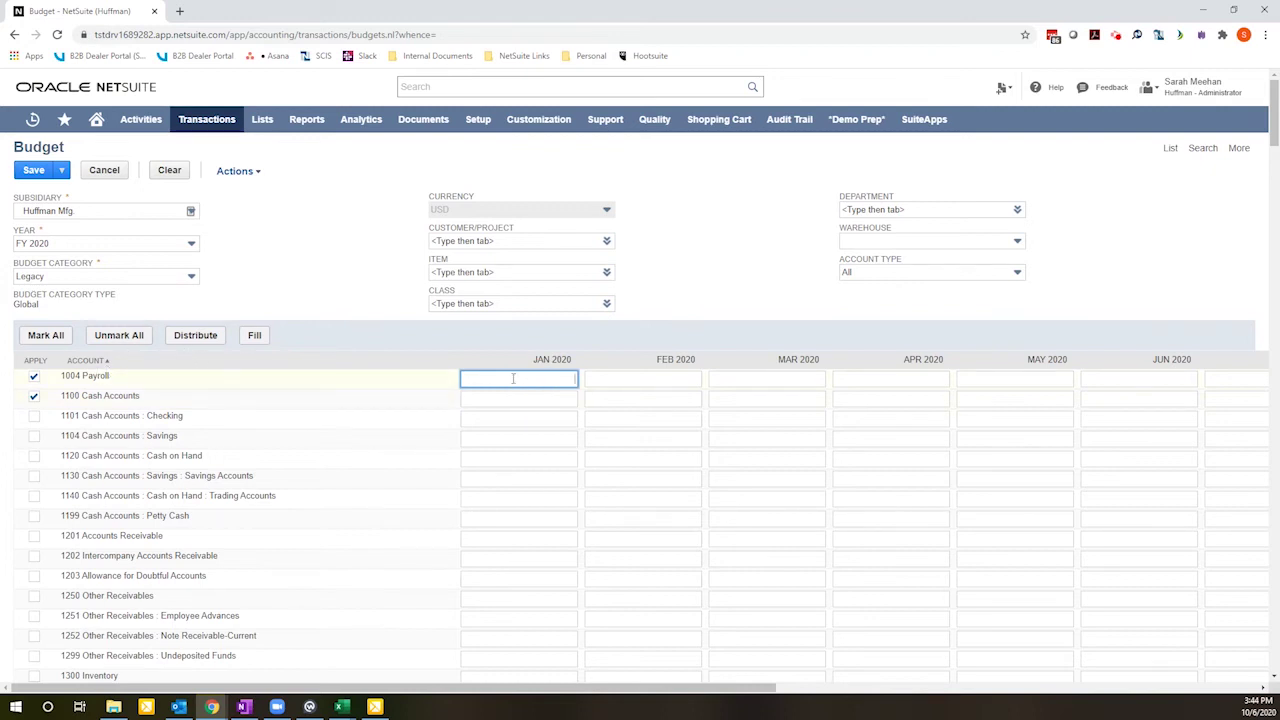
pyautogui.write('100,000.00')
pyautogui.click(530, 400)
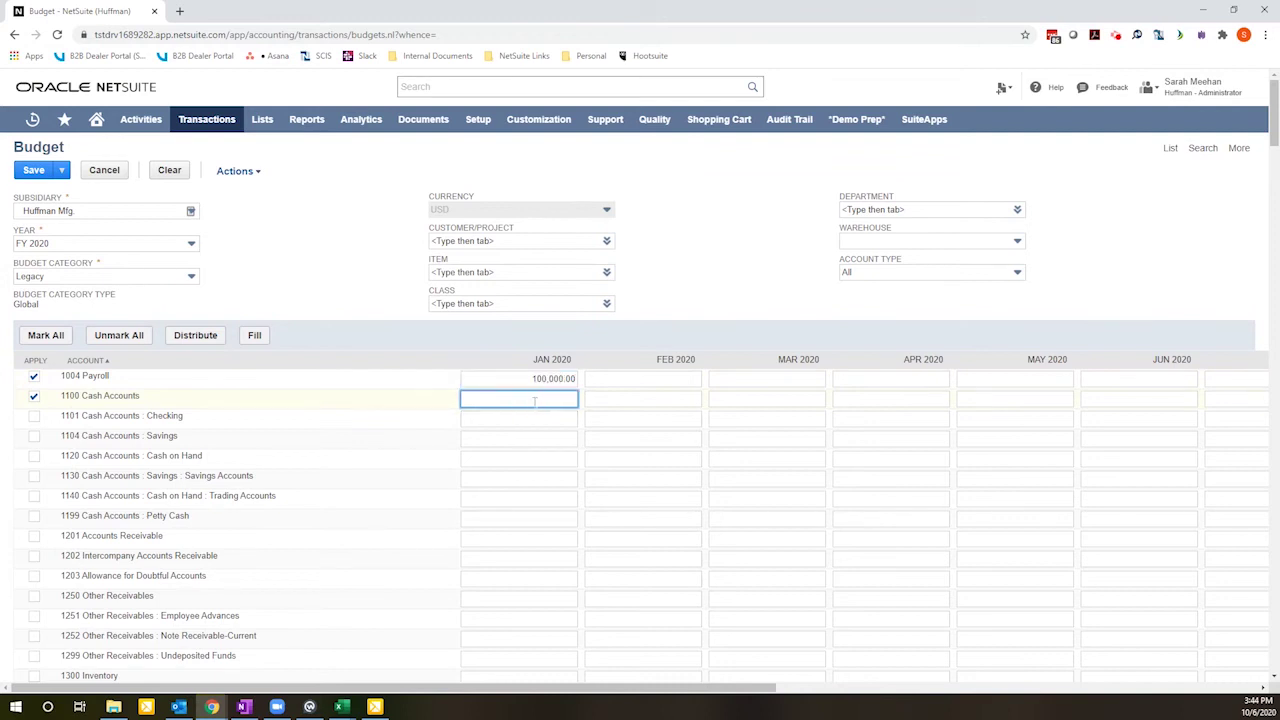
pyautogui.click(34, 397)
# Mark 1310 Inventory Asset, enter 500000 for January 2020, and distribute the marked accounts' amounts across the year
pyautogui.scroll(-1, 100, 534)
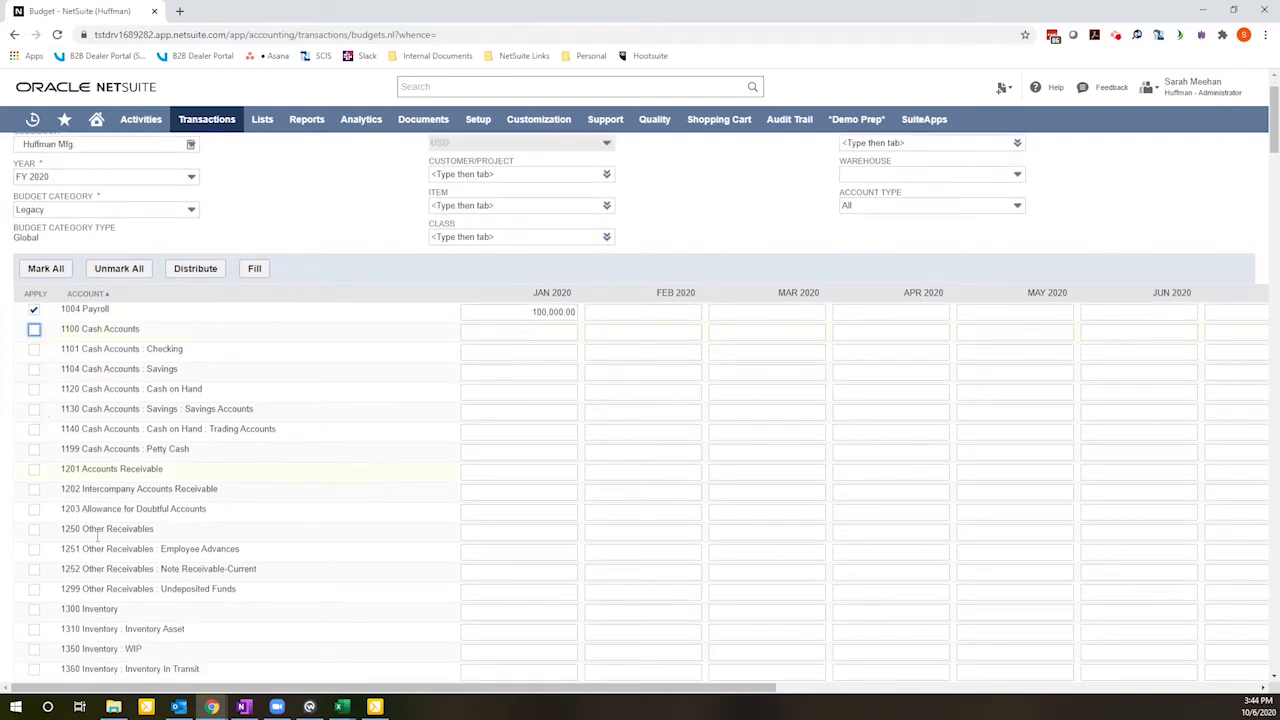
pyautogui.scroll(-1, 97, 536)
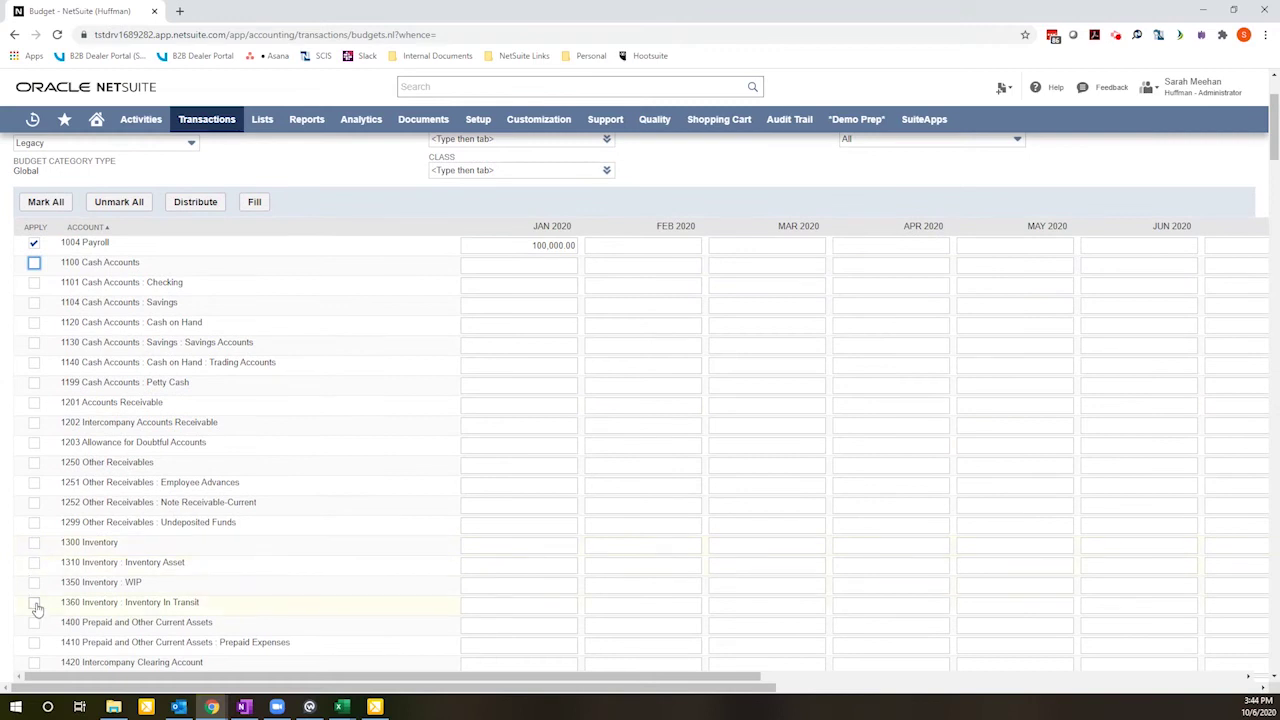
pyautogui.scroll(-2, 35, 600)
pyautogui.click(34, 430)
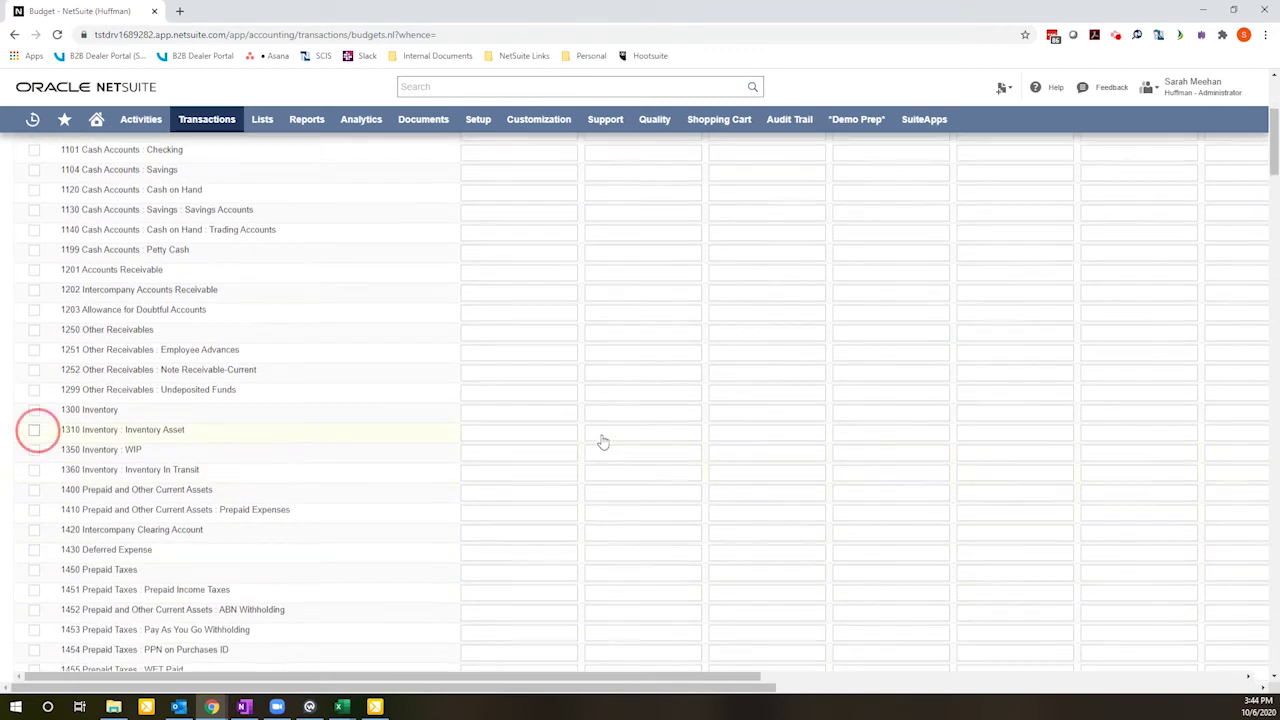
pyautogui.scroll(2, 603, 442)
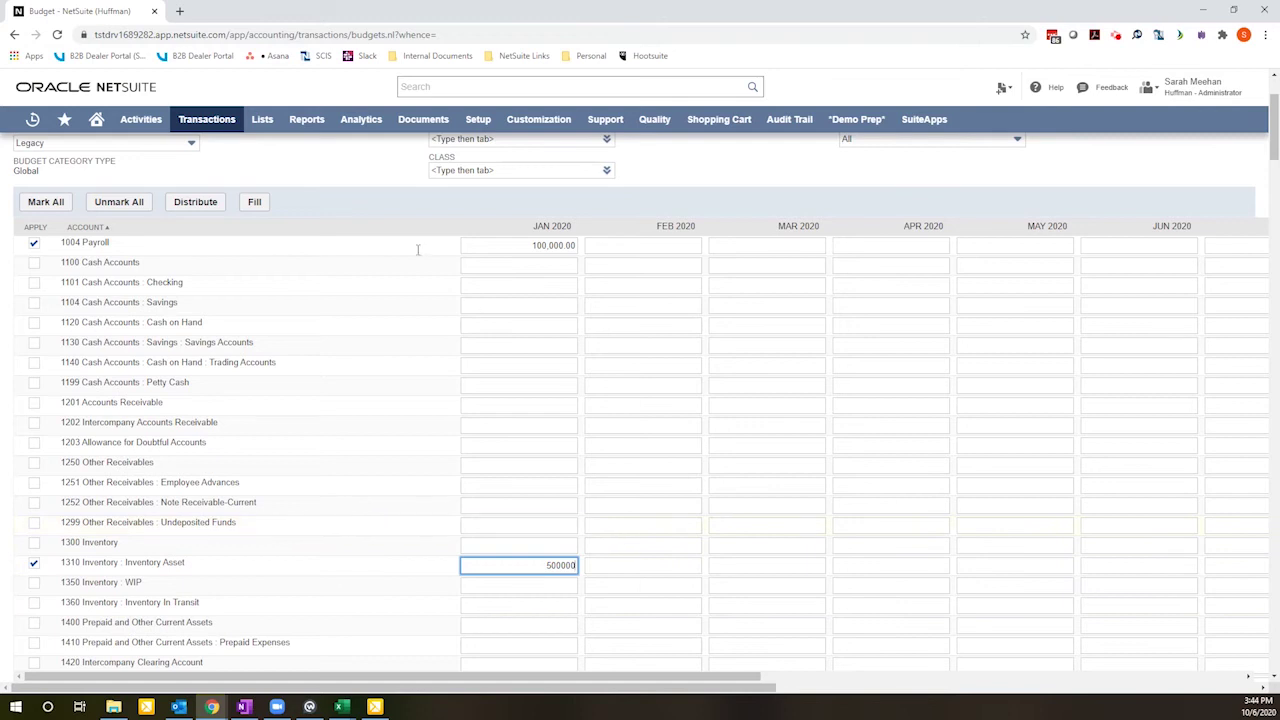
pyautogui.click(196, 204)
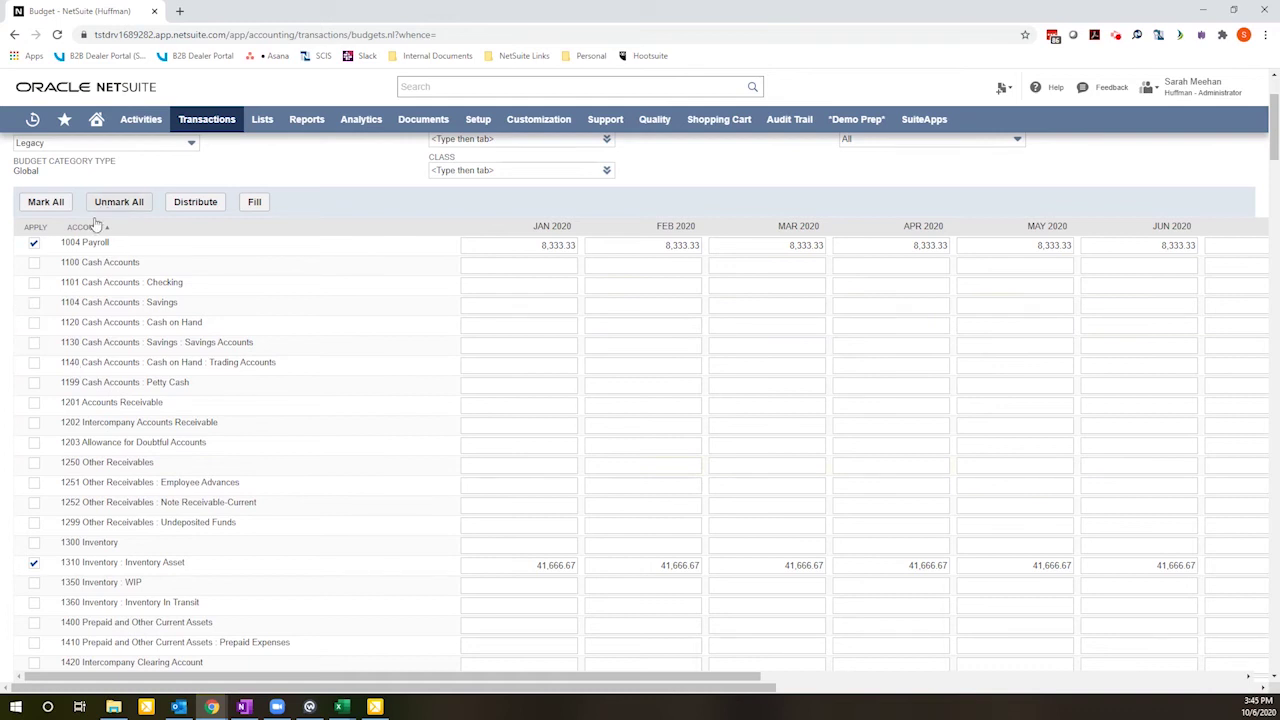
# Unmark Payroll and Inventory Asset, then mark 1450 Prepaid Taxes and fill 5,000.00 from January across all months
pyautogui.click(34, 244)
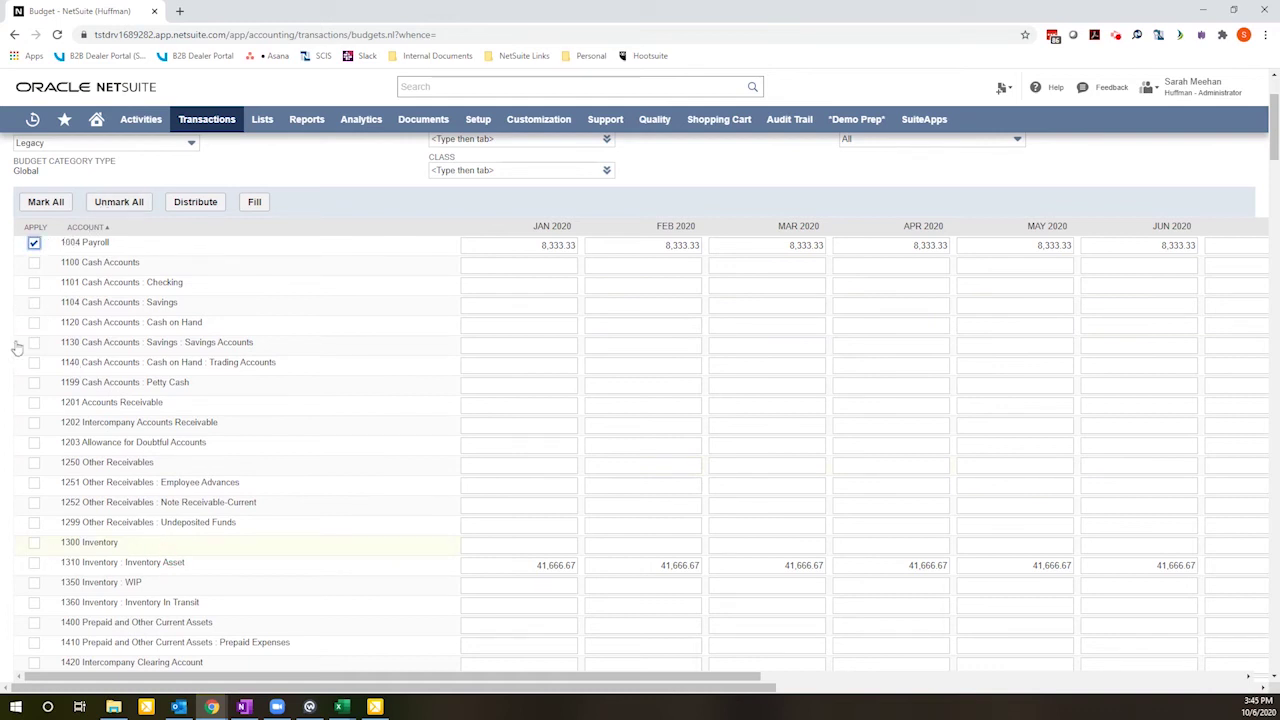
pyautogui.click(32, 245)
pyautogui.scroll(-2, 40, 440)
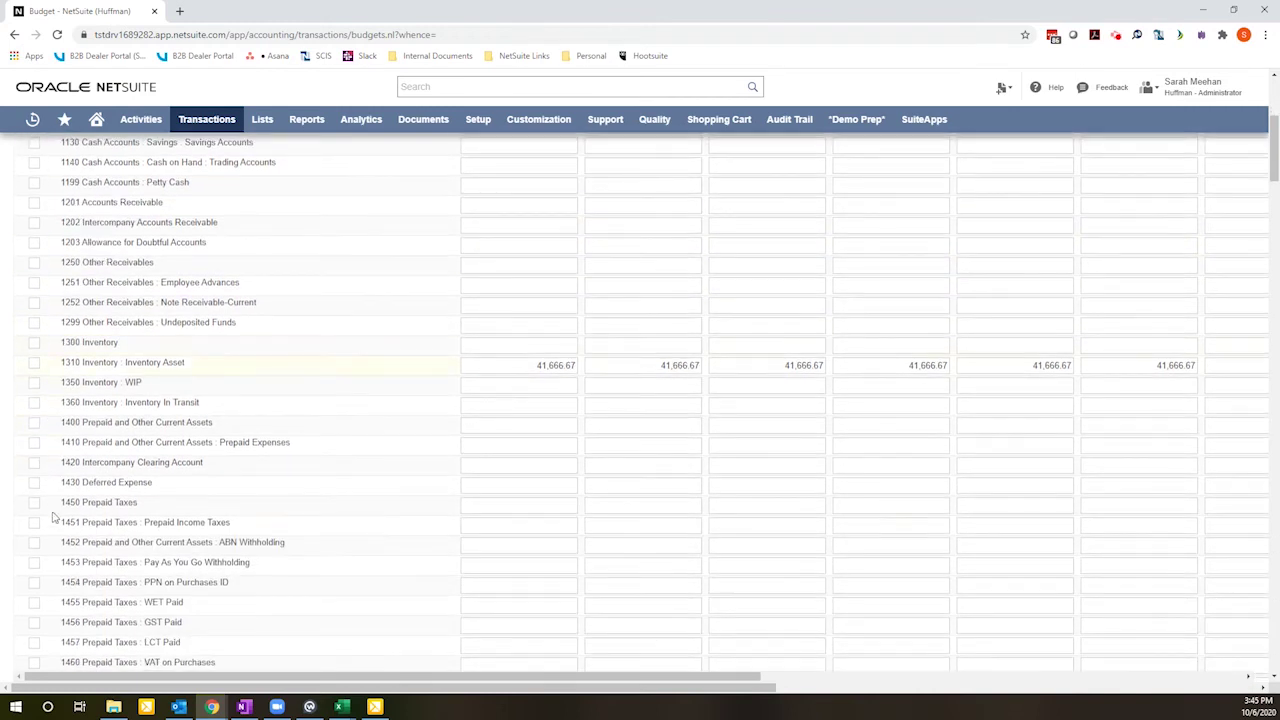
pyautogui.click(33, 503)
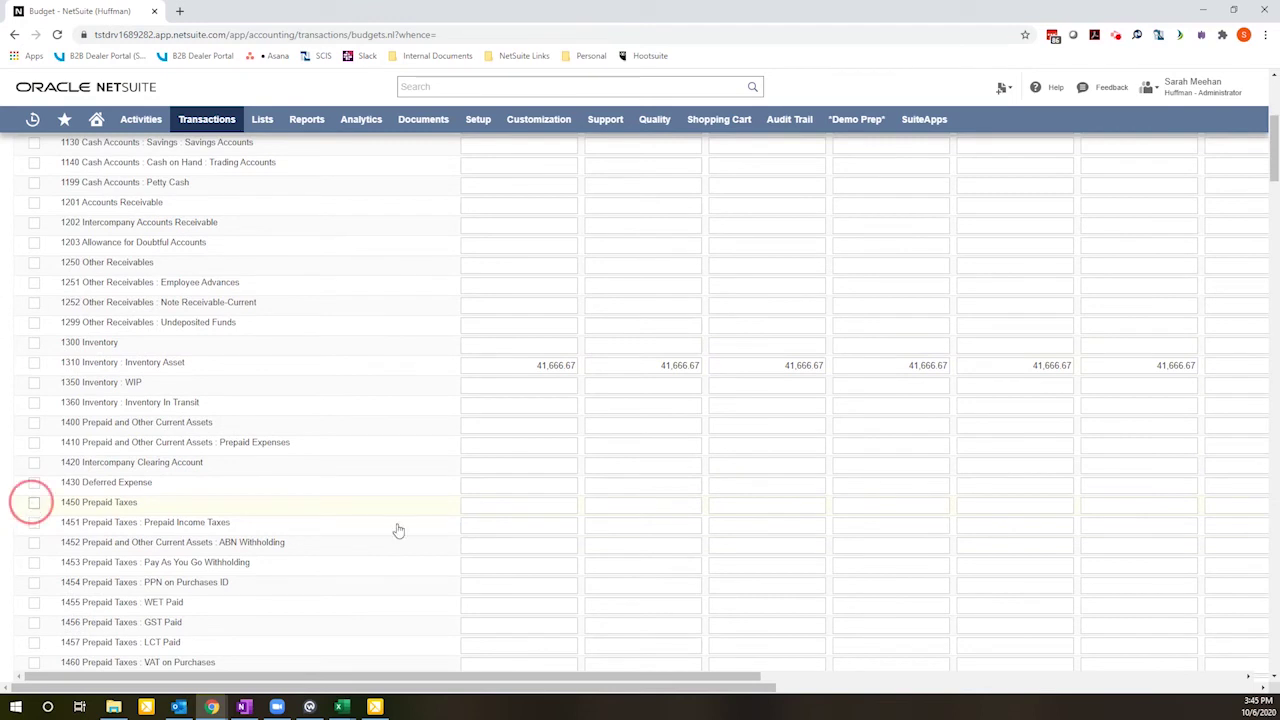
pyautogui.click(546, 507)
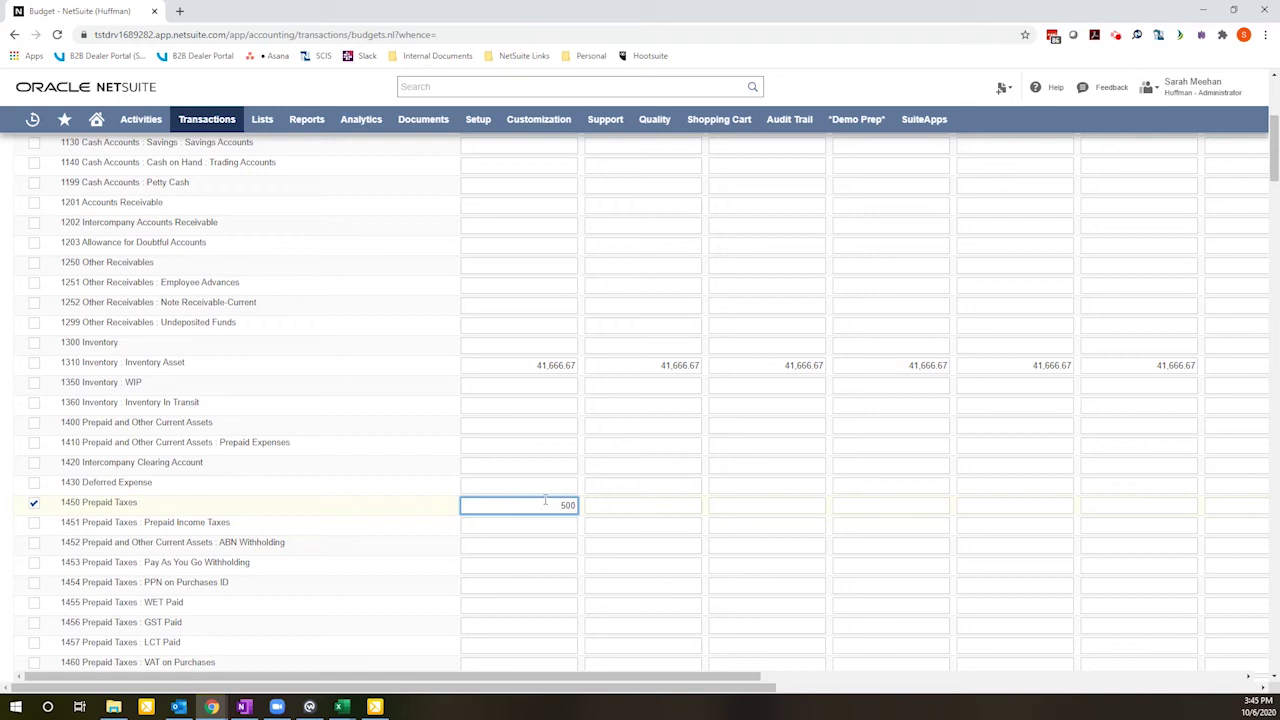
pyautogui.press('Tab')
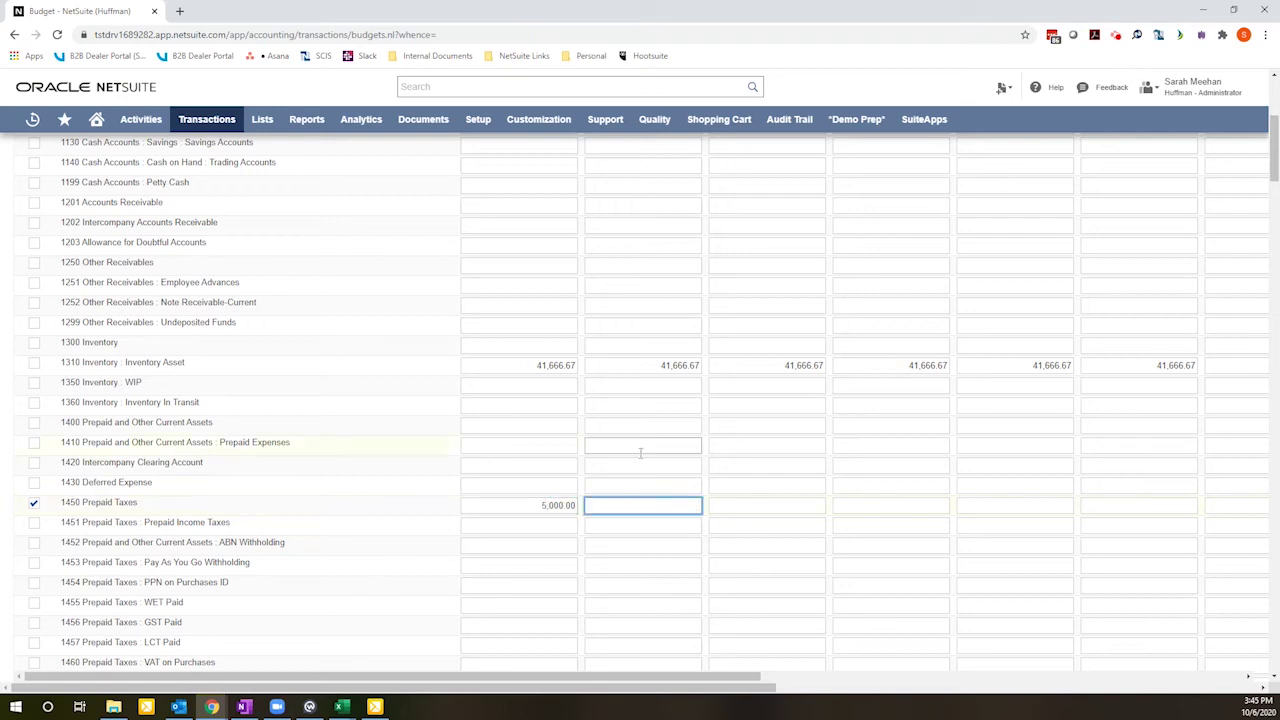
pyautogui.scroll(3, 640, 448)
pyautogui.click(256, 335)
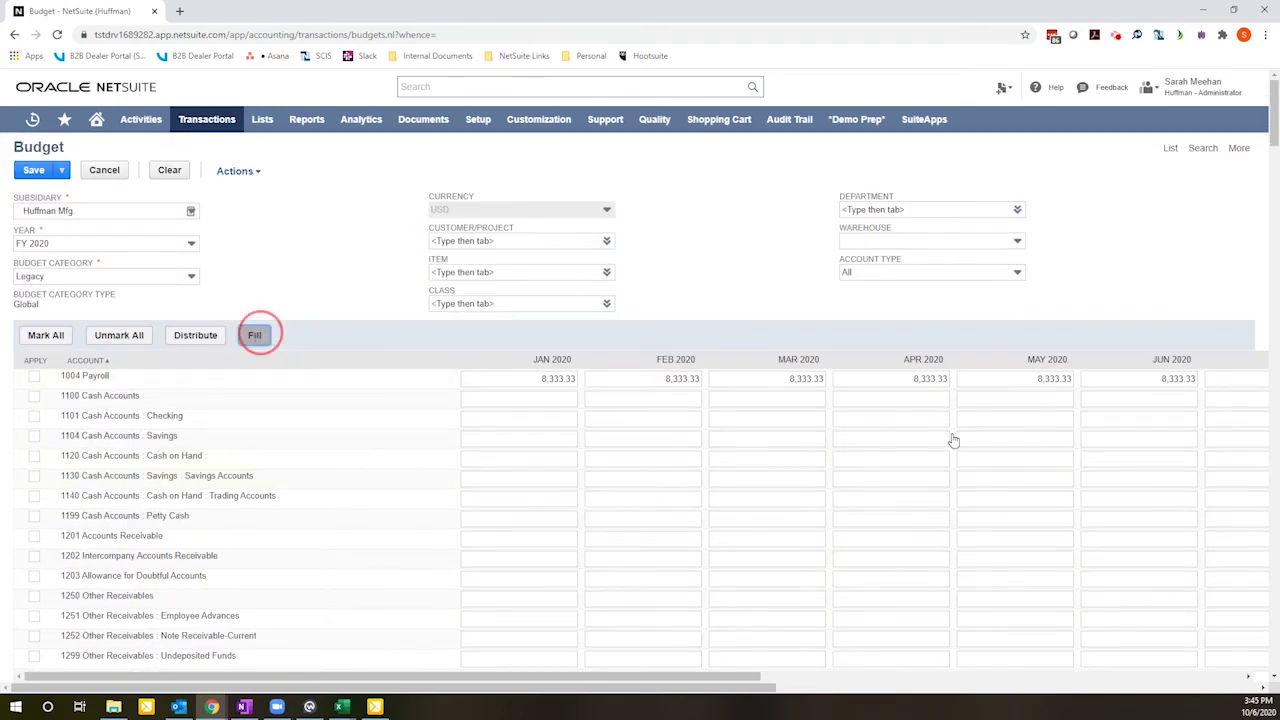
pyautogui.scroll(-2, 549, 534)
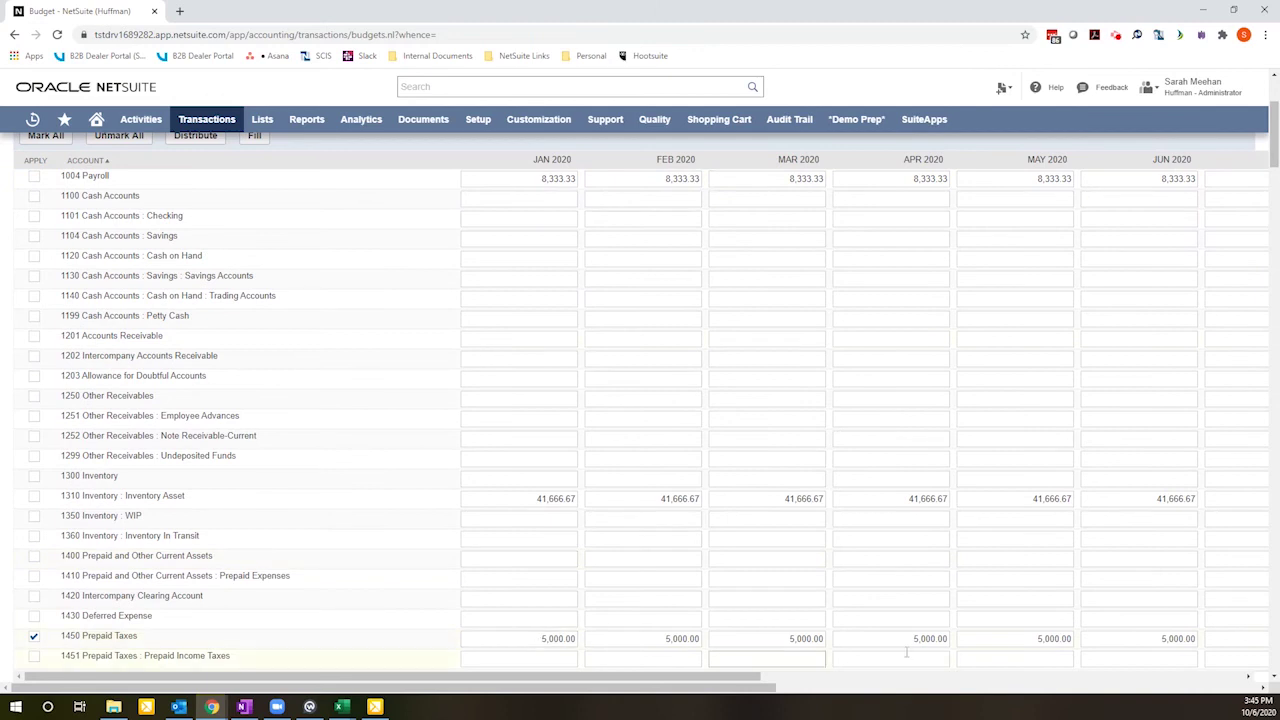
# Save the FY 2020 budget for Huffman Mfg
pyautogui.click(519, 579)
pyautogui.click(900, 500)
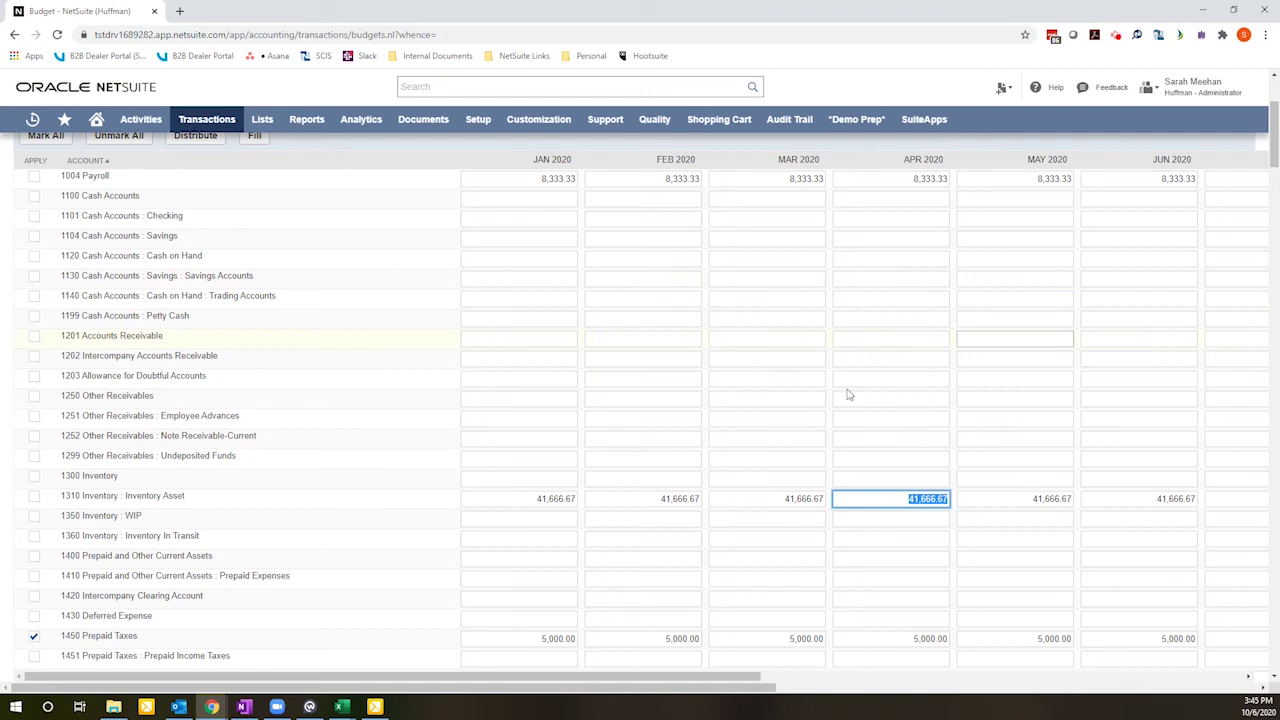
pyautogui.scroll(3, 692, 370)
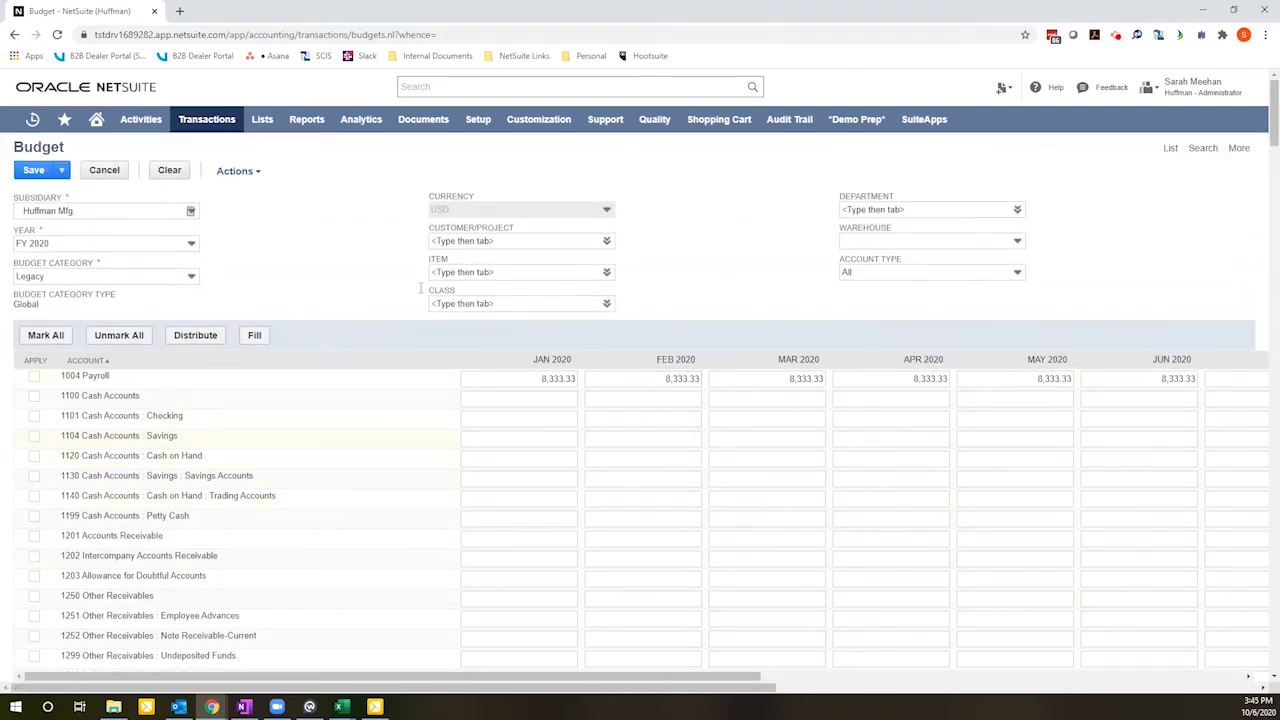
pyautogui.click(33, 171)
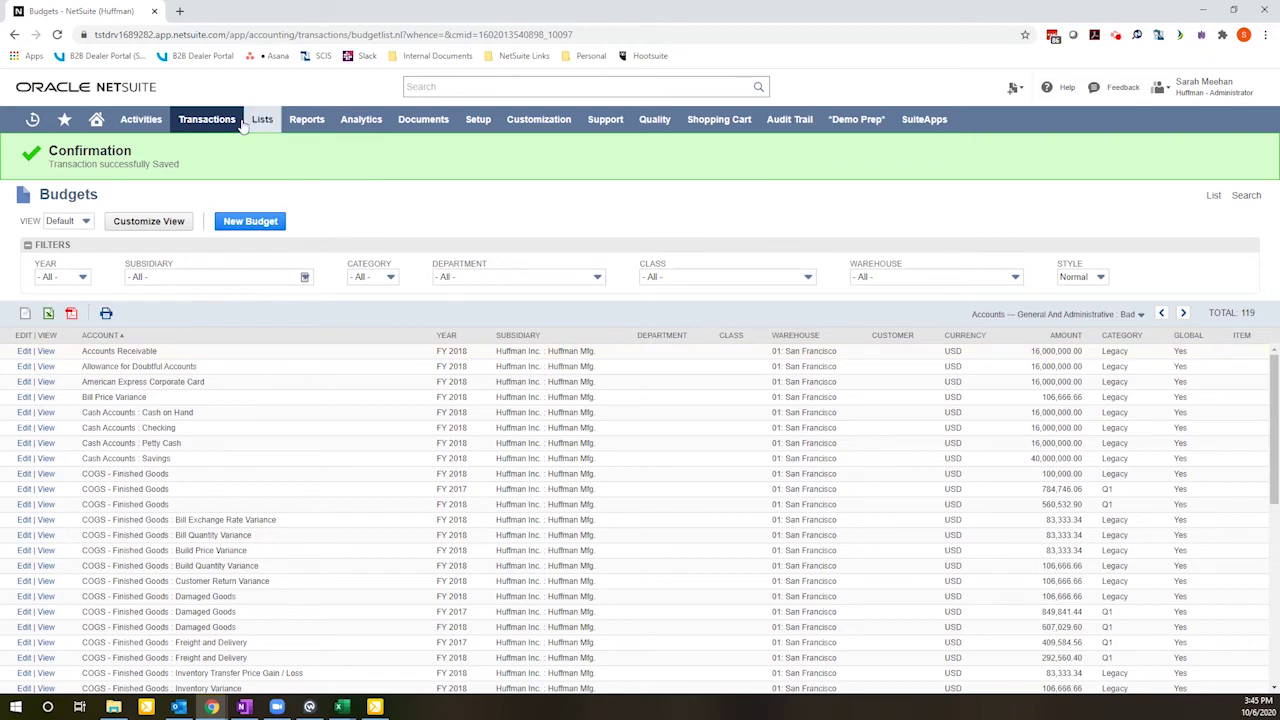
# Open the CSV import assistant for budgets
pyautogui.moveTo(230, 122)
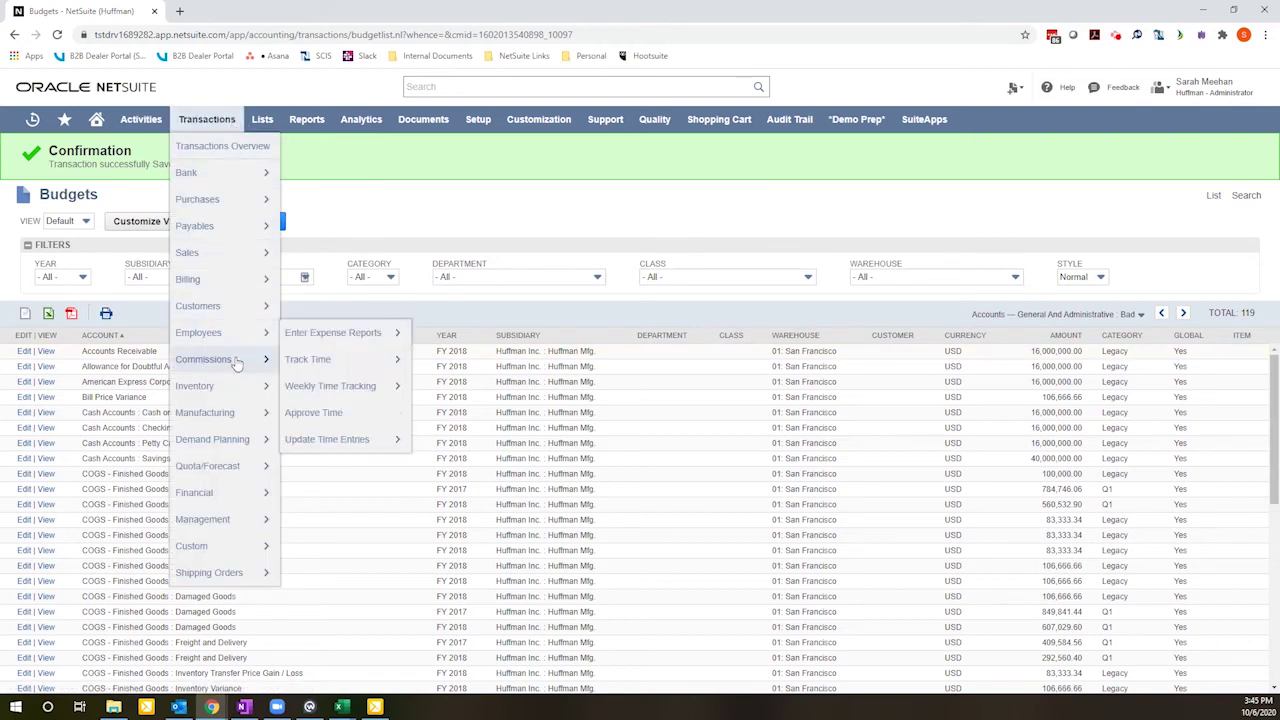
pyautogui.moveTo(236, 505)
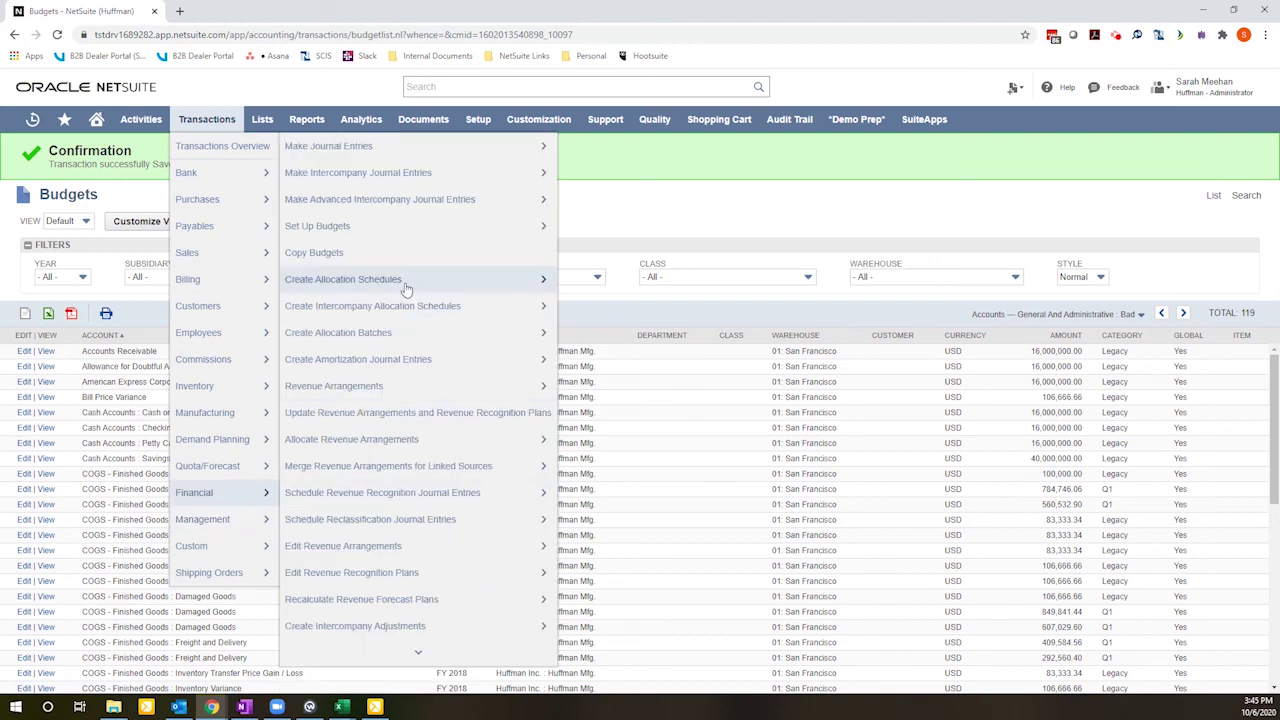
pyautogui.moveTo(411, 226)
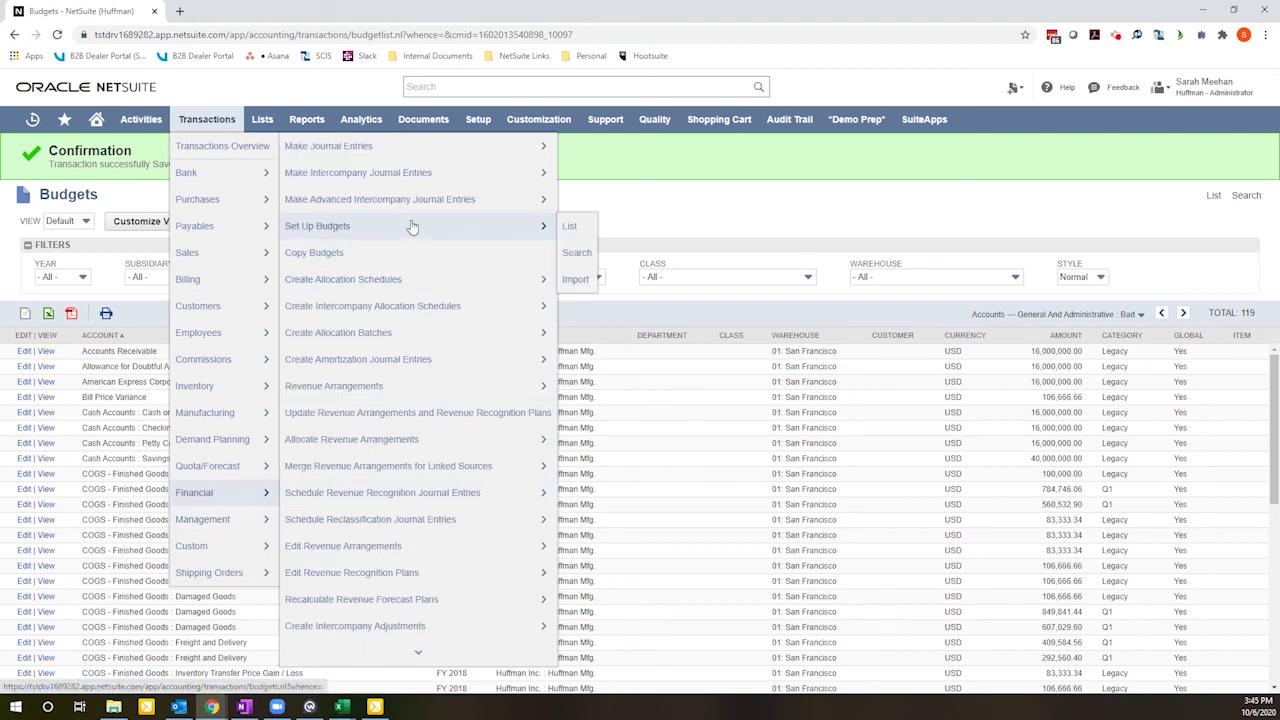
pyautogui.click(575, 282)
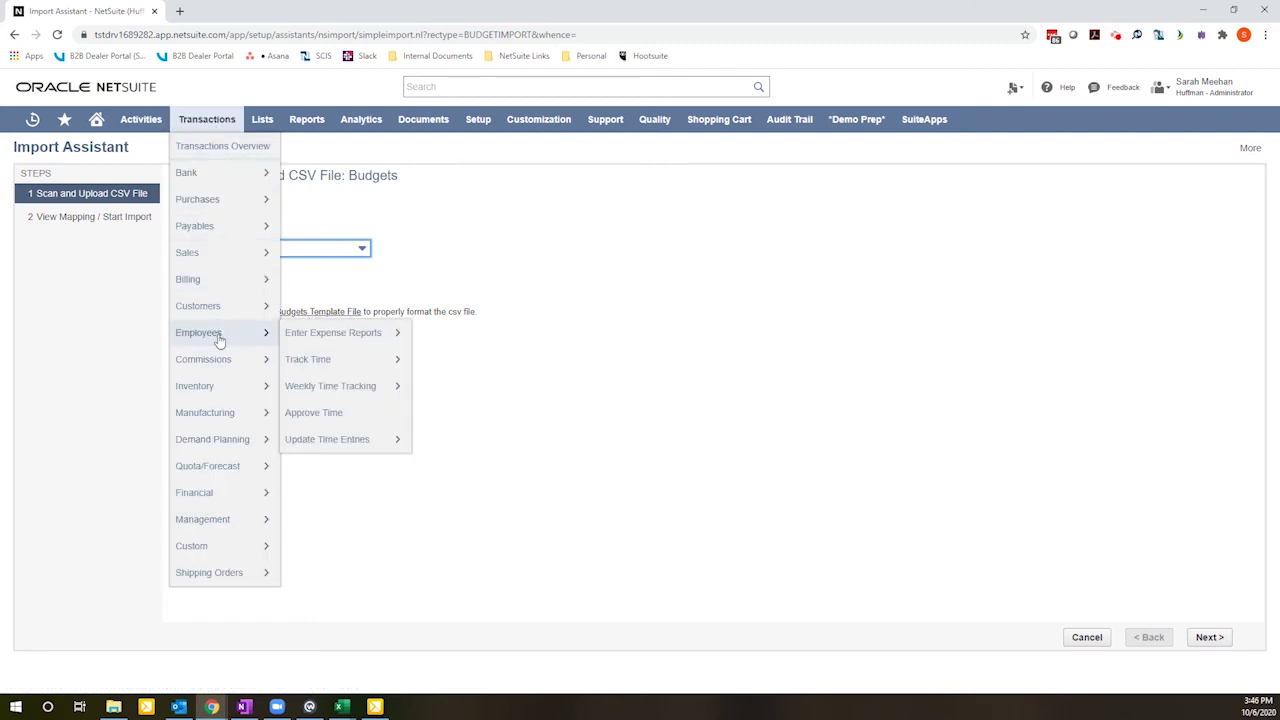
# Open the Copy Budgets form, dismiss the recording-time notice, and open the Modify By percentage for editing
pyautogui.moveTo(222, 364)
pyautogui.moveTo(245, 494)
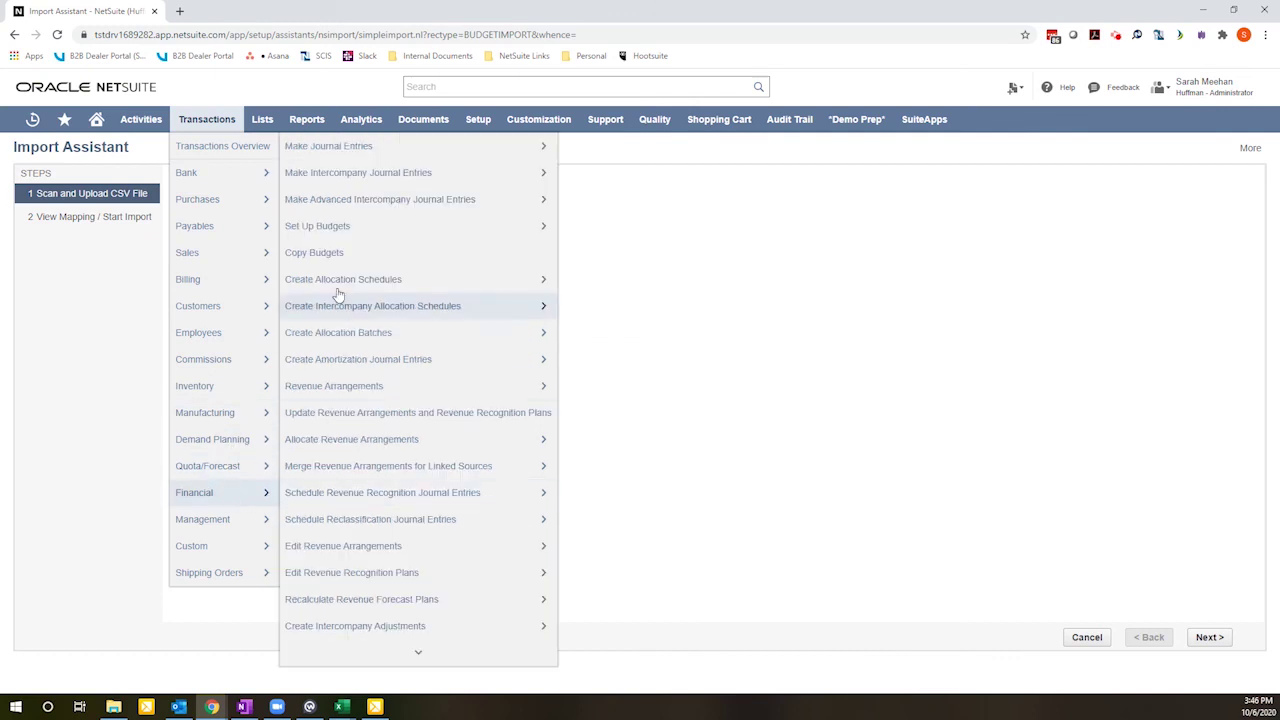
pyautogui.click(316, 254)
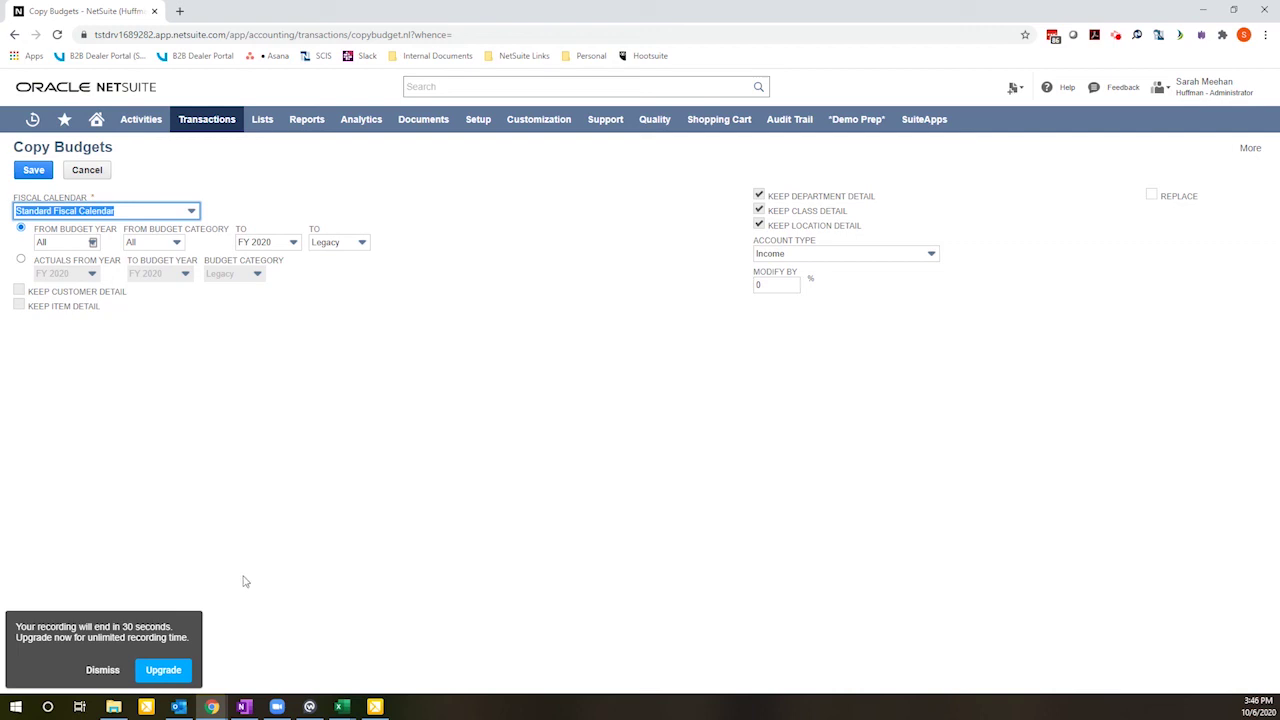
pyautogui.click(102, 670)
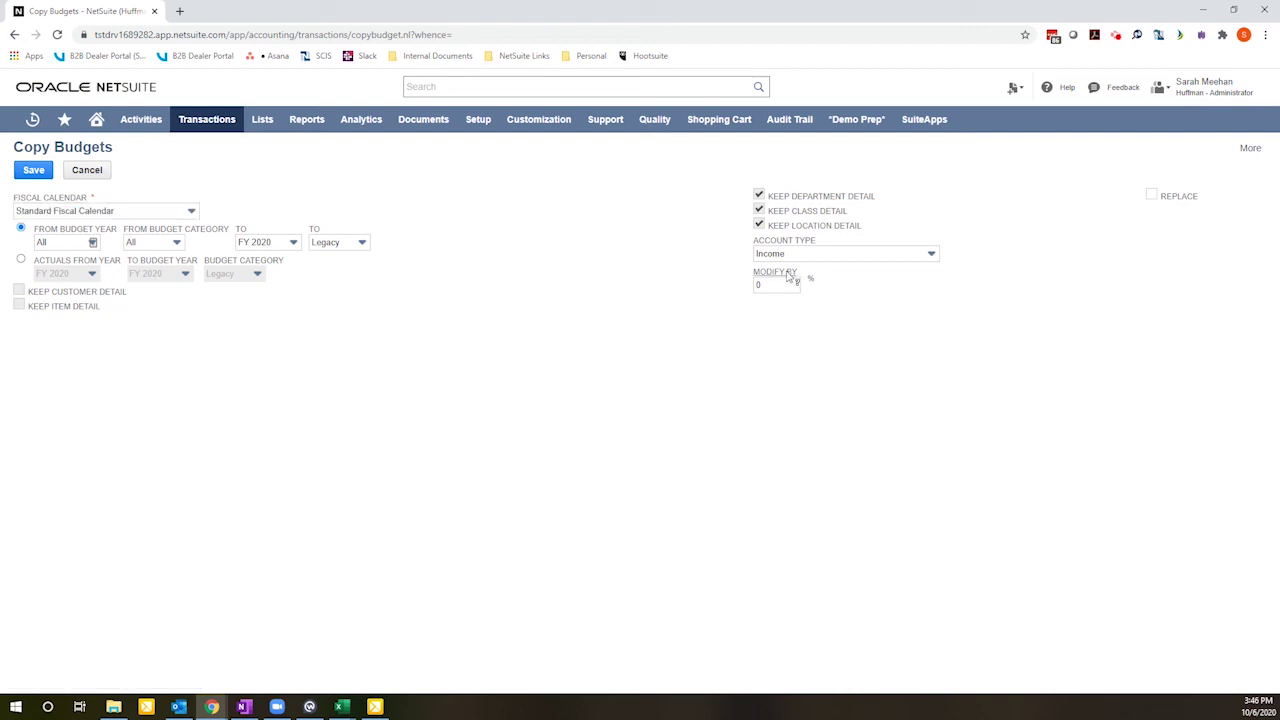
pyautogui.click(770, 285)
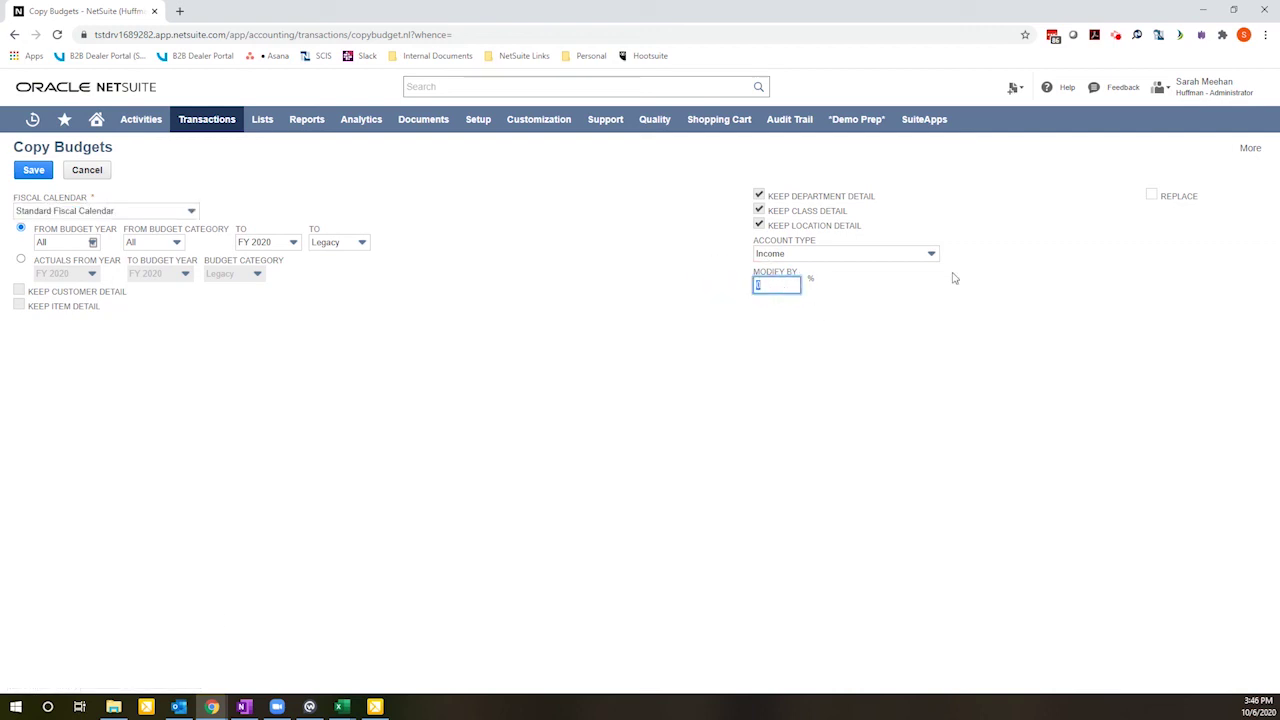